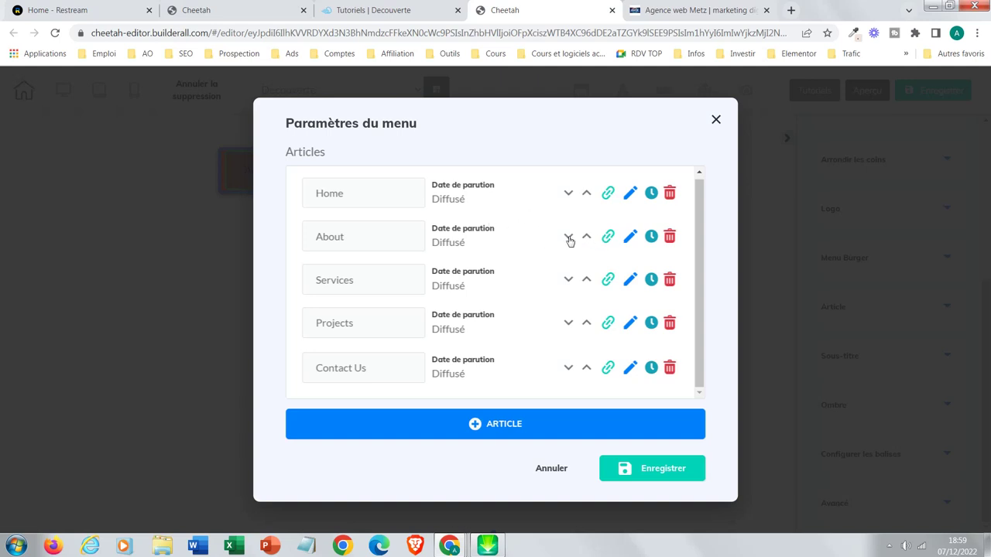
Move the Home item below About in the menu and save the menu settings
click(567, 194)
click(674, 473)
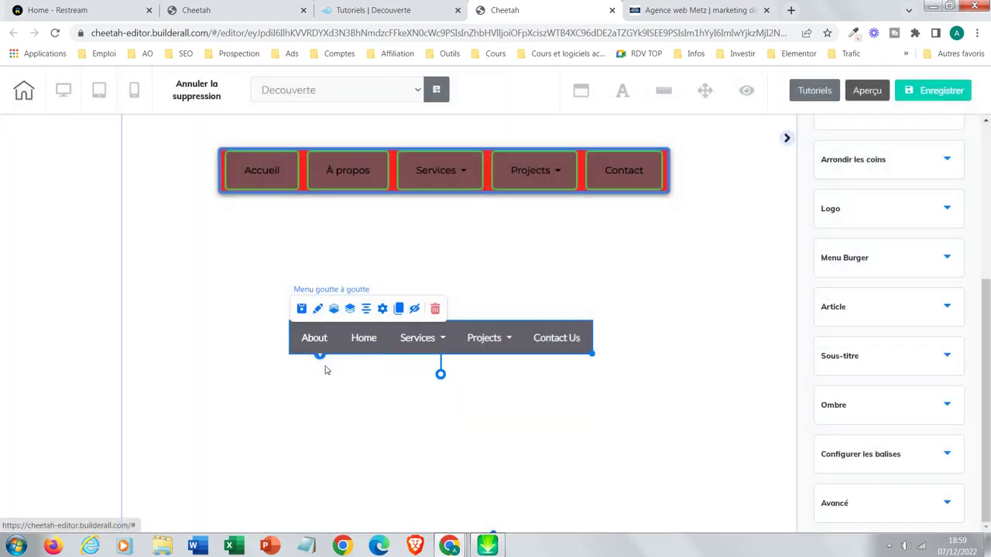
Move the Home item back above About in the drop-down menu's settings and save
click(382, 310)
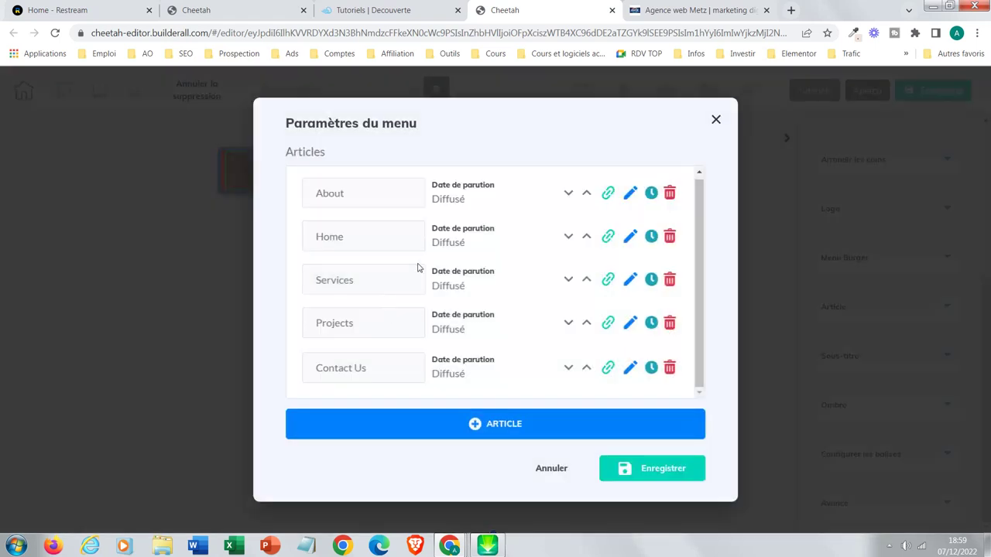
click(586, 236)
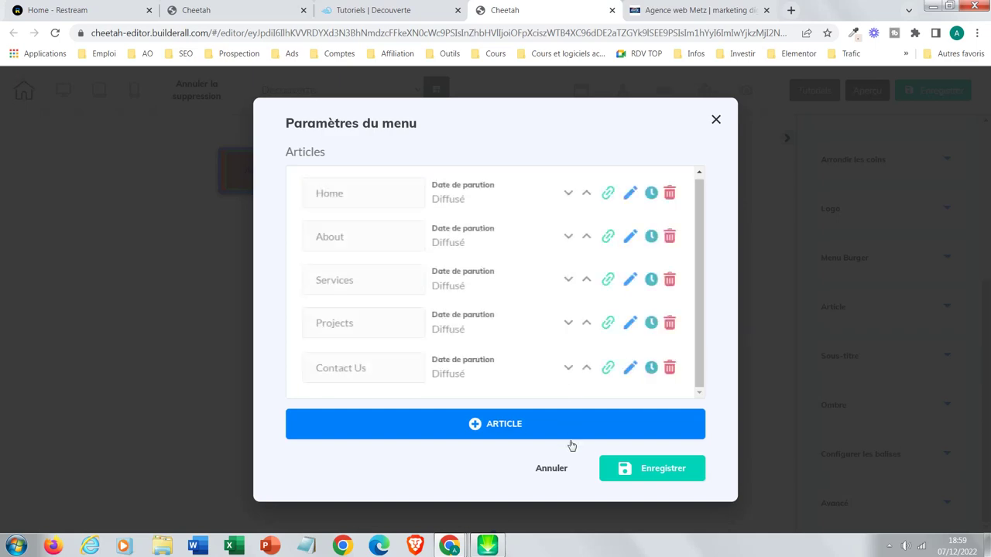
click(643, 469)
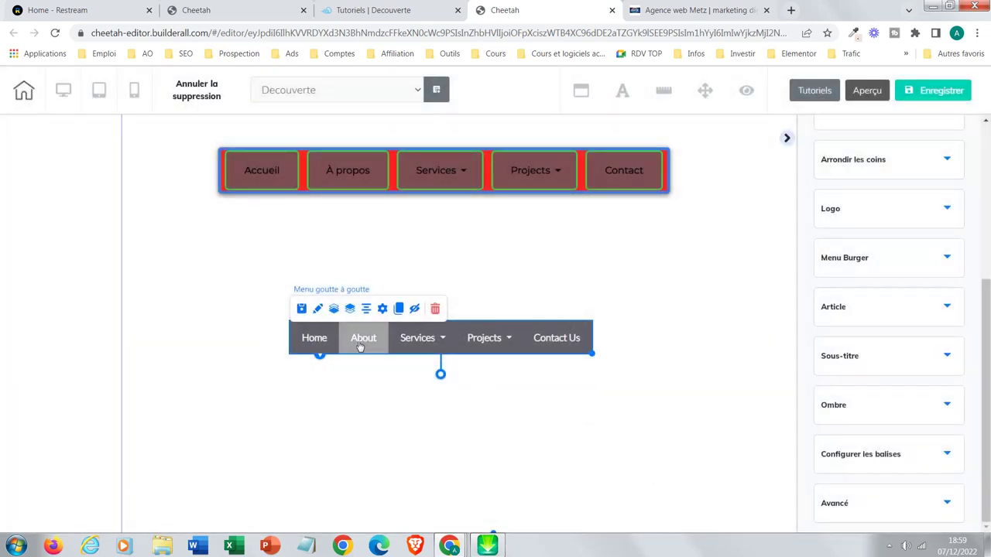
mouse_move(503, 351)
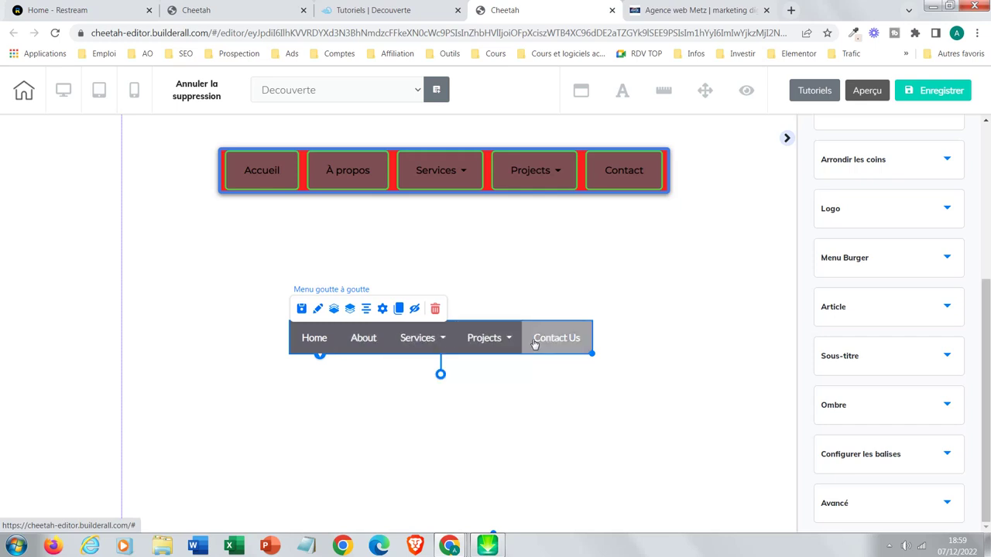
Reopen the menu settings and review the publication type options of the Home item without saving a change
click(382, 316)
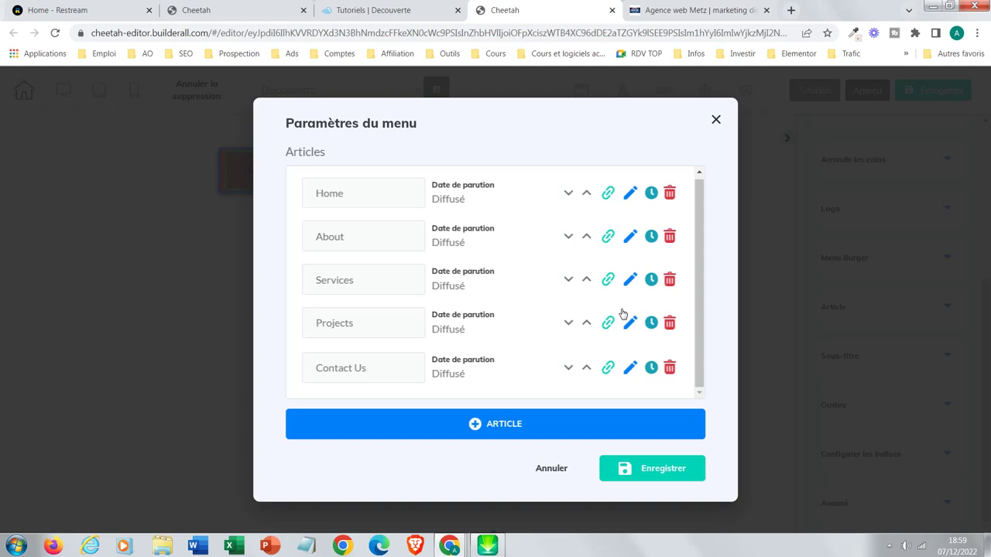
click(651, 195)
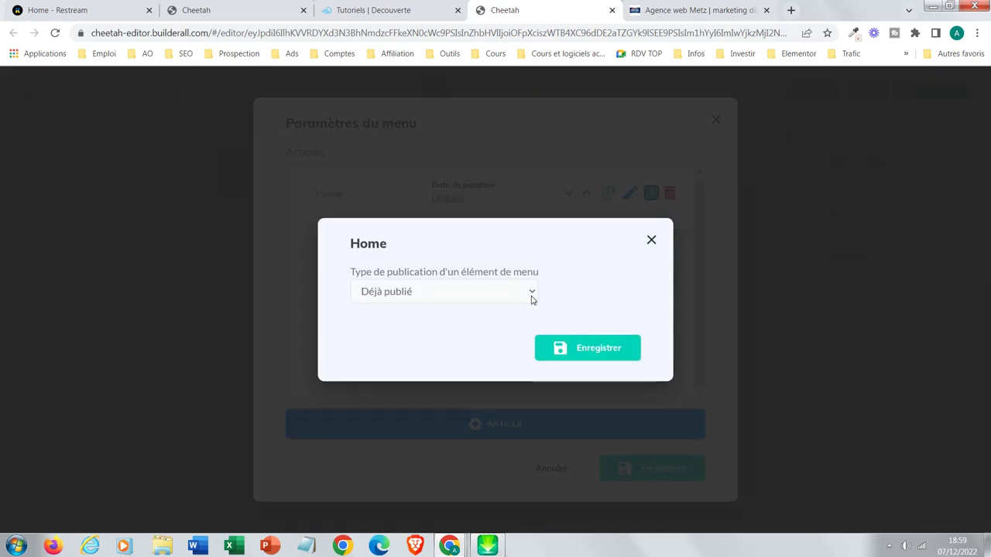
click(532, 298)
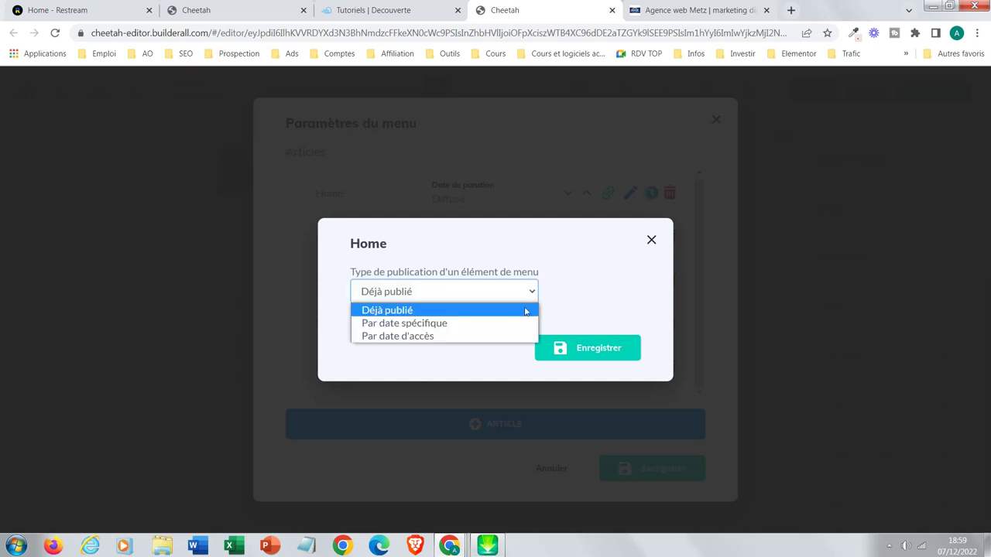
click(431, 323)
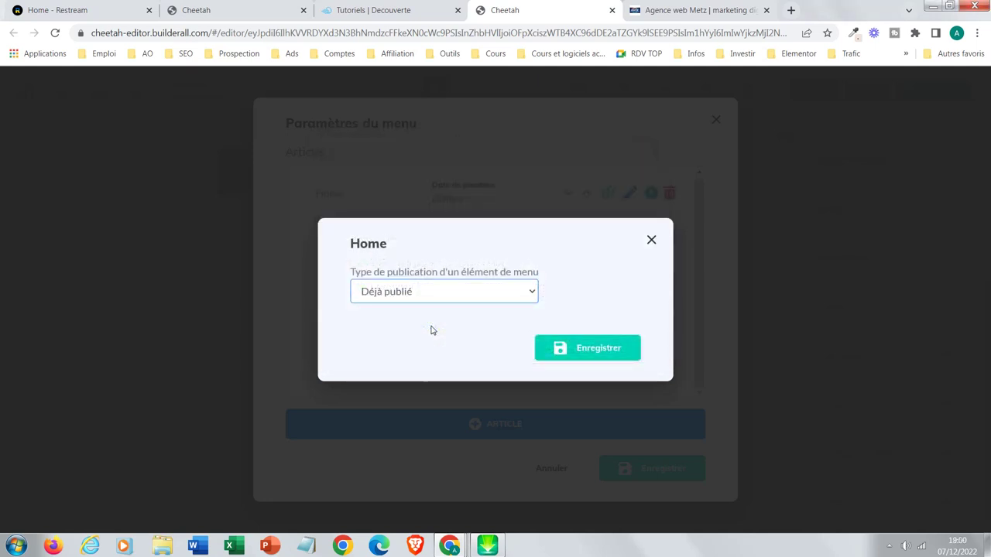
click(531, 298)
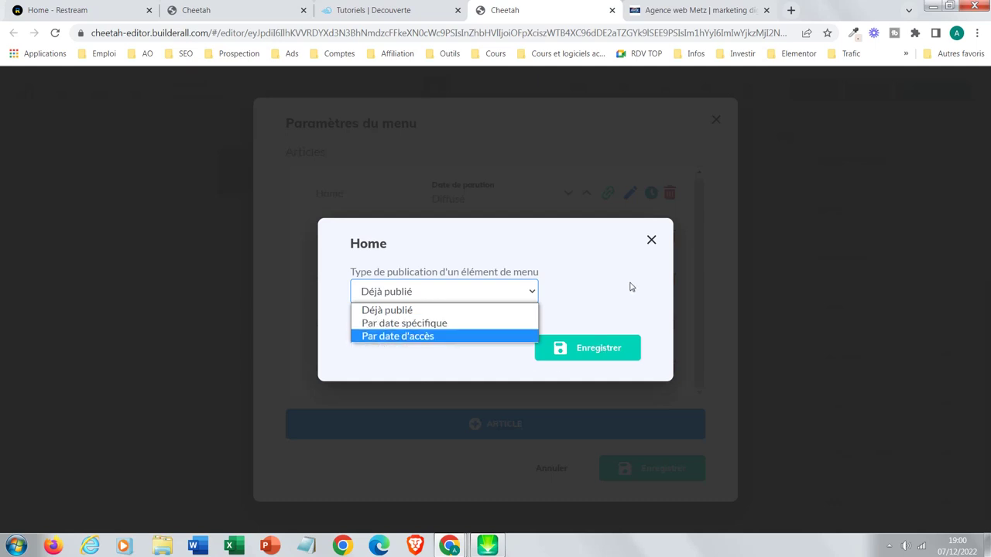
click(650, 240)
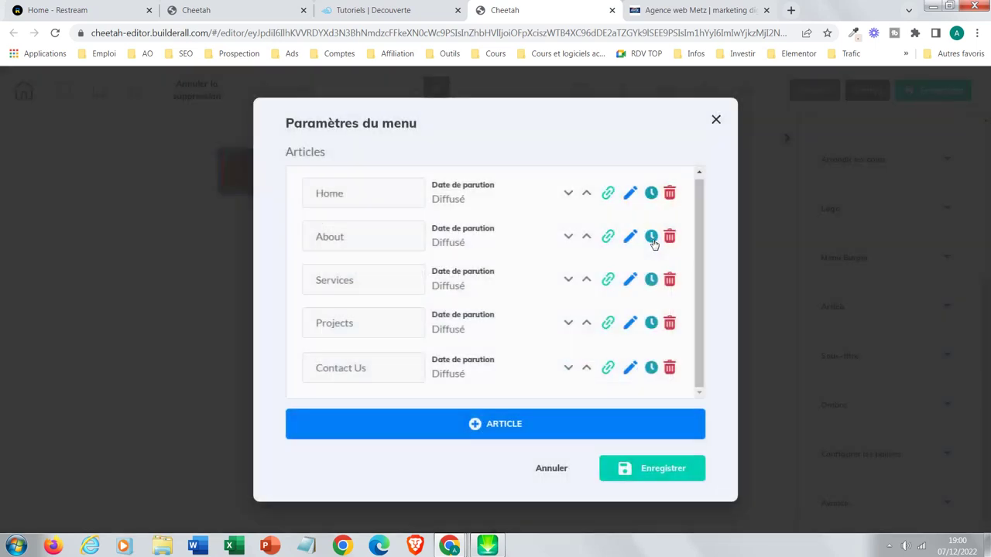
Rename the Home menu item as "Accueil" and save the label
click(628, 193)
drag(353, 246, 284, 254)
text(Accueil)
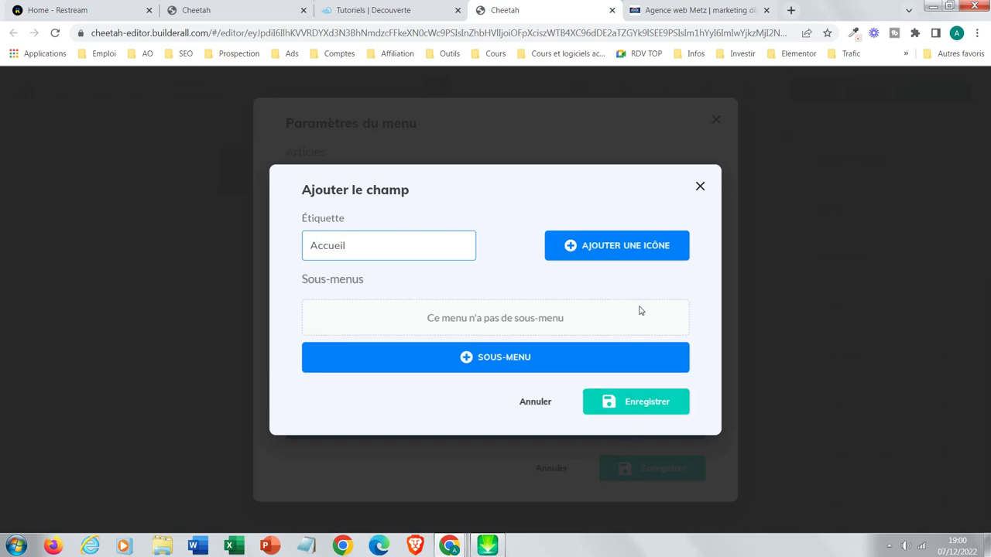
click(640, 403)
Rename the About menu item as "À Propos" and save the label
click(630, 237)
drag(340, 246, 297, 256)
text(À Propos)
click(641, 412)
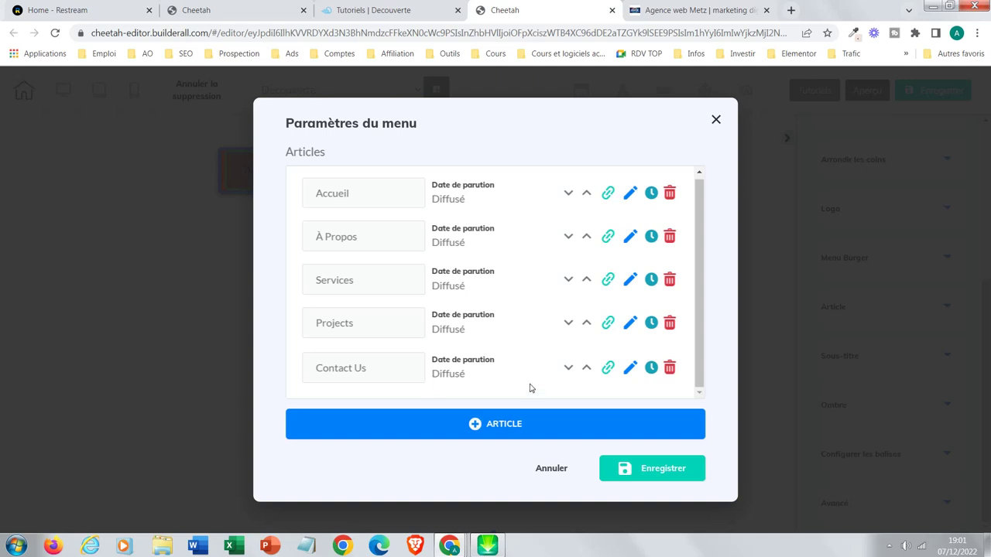
Shorten the Contact Us menu item's label to "Contact" and save it
click(629, 369)
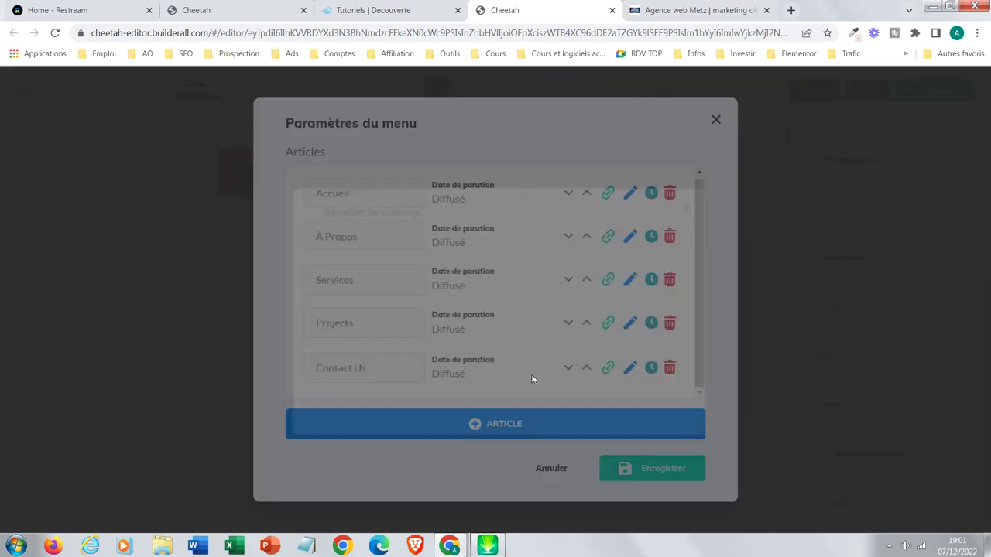
click(372, 252)
key(BackSpace)
key(BackSpace)
key(BackSpace)
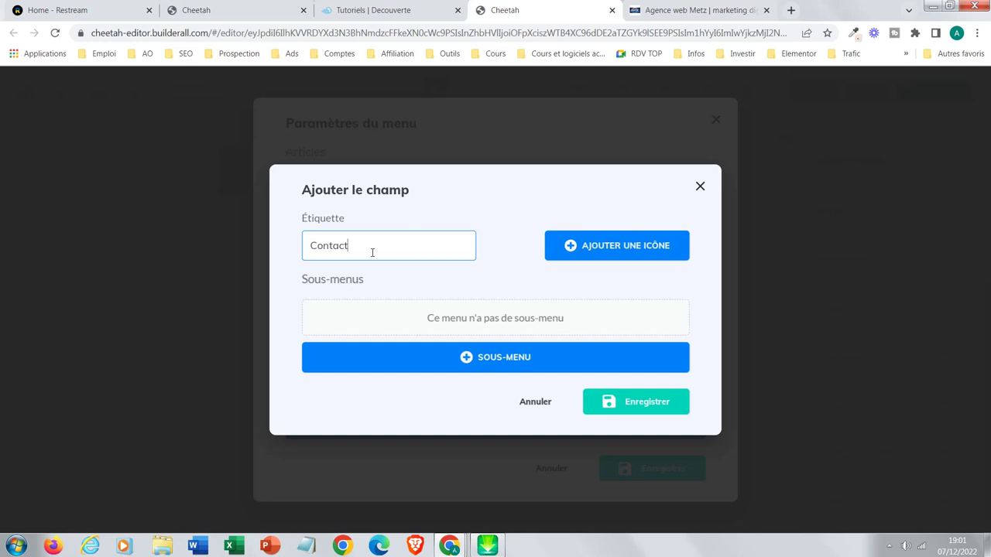
click(650, 410)
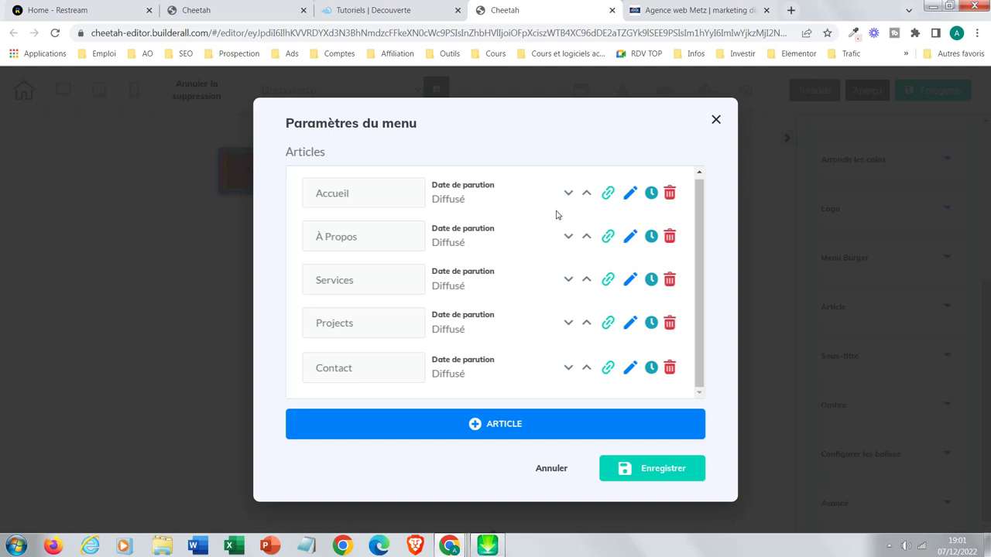
Publish the À Propos item by specific date (Par date spécifique), set to 07/12/2022 19:04, and save
click(652, 237)
click(532, 294)
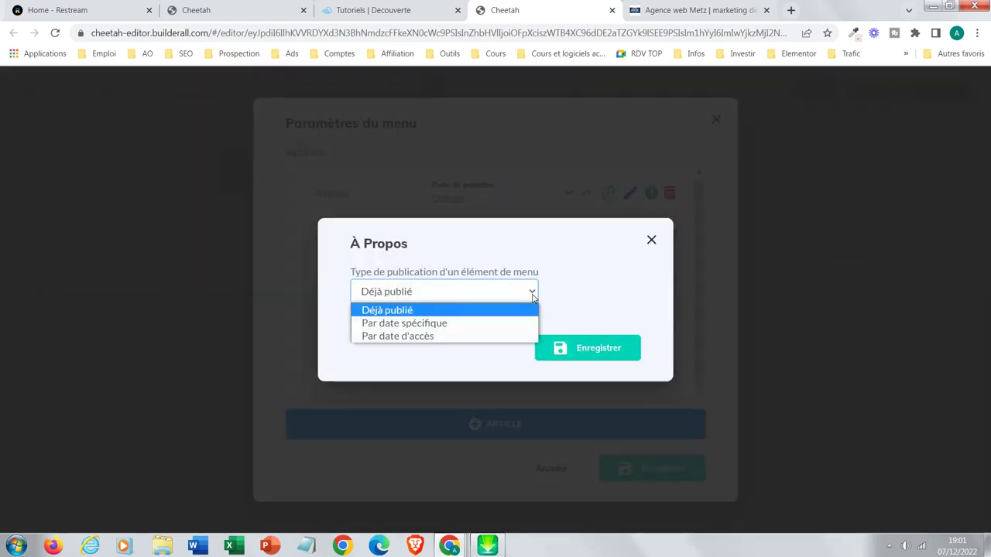
click(510, 328)
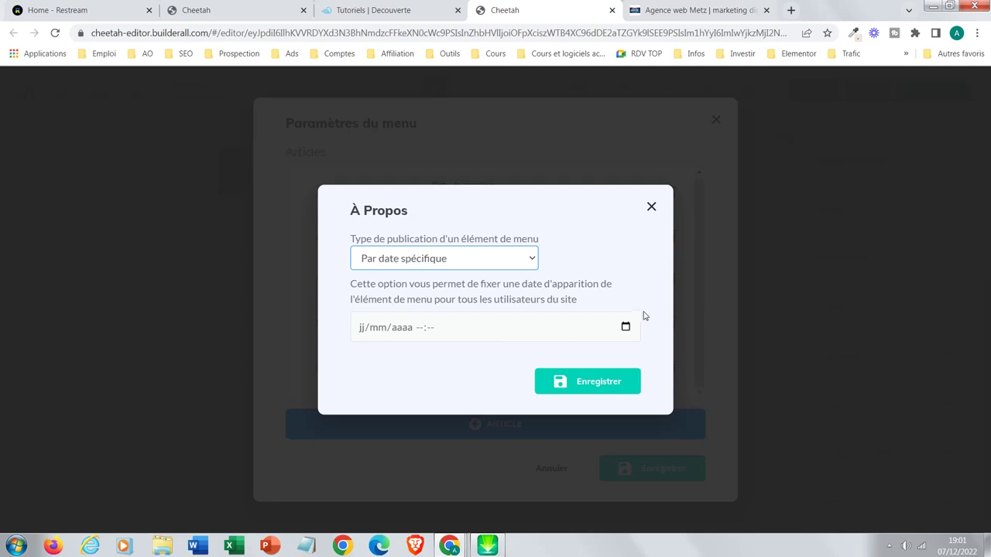
click(626, 328)
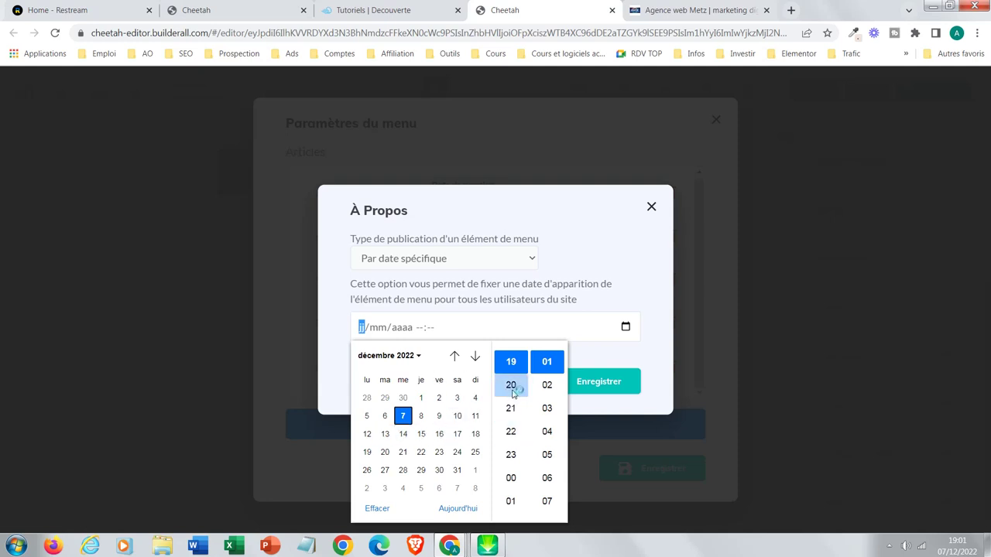
key(Tab)
key(Tab)
click(547, 432)
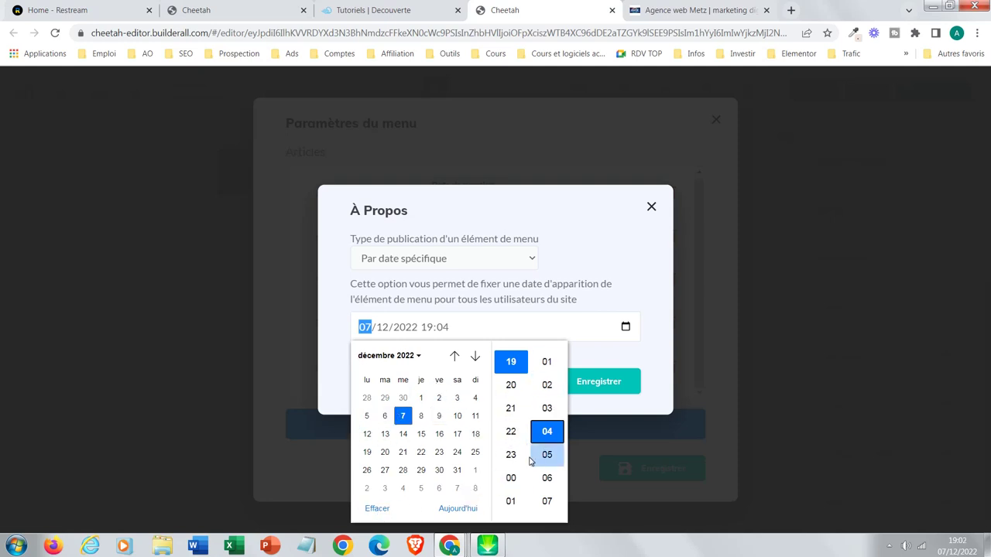
click(654, 370)
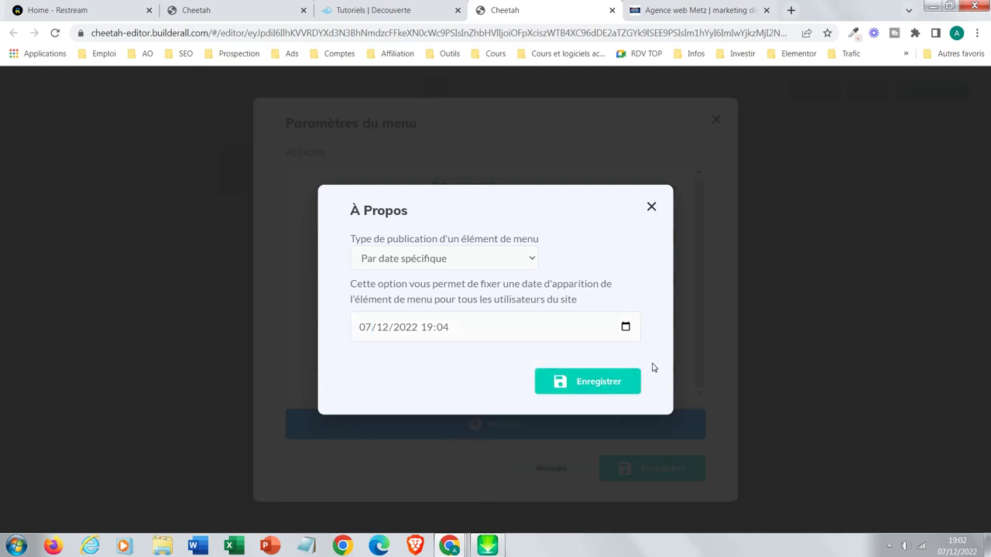
click(617, 386)
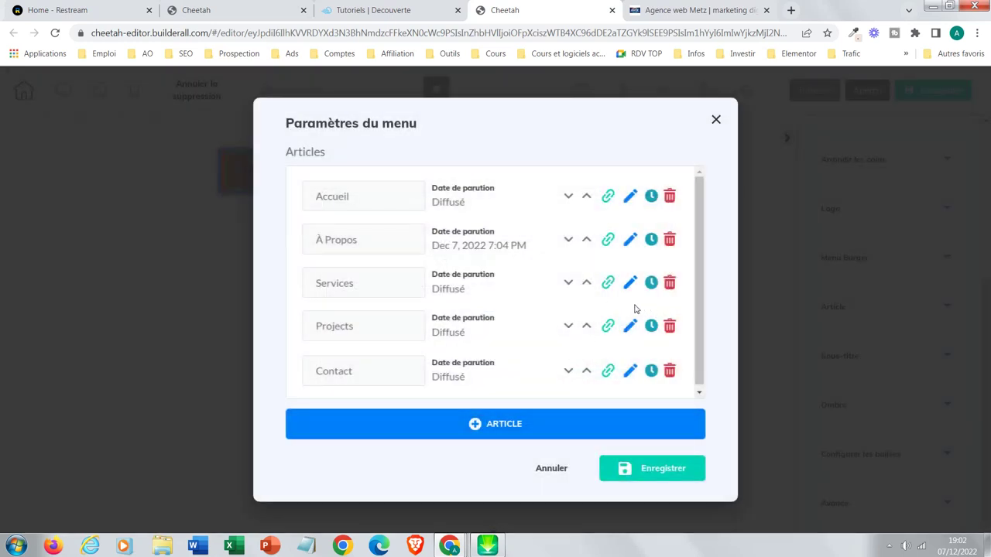
Publish the Services item by access date (Par date d'accès) with a delay of 3 minutes, and save
click(650, 282)
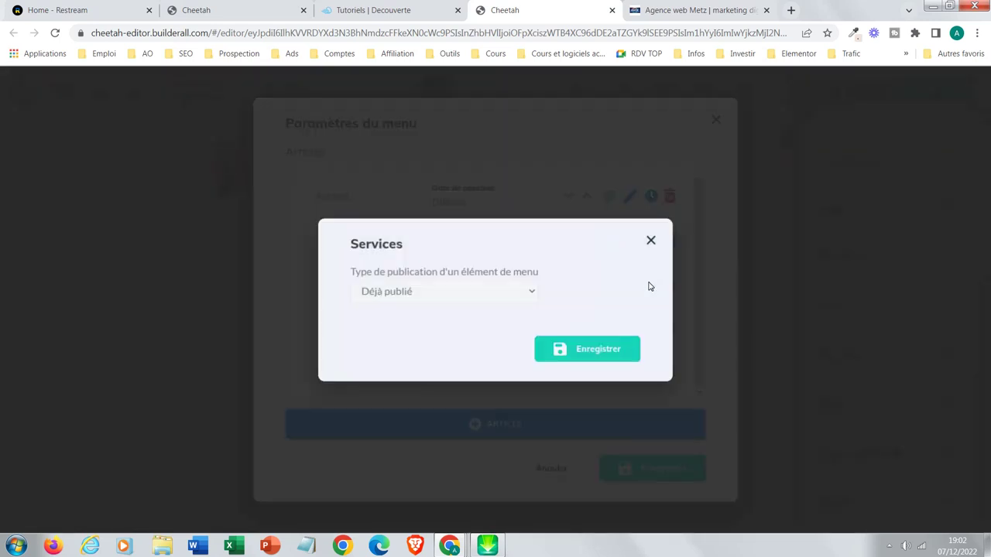
click(478, 297)
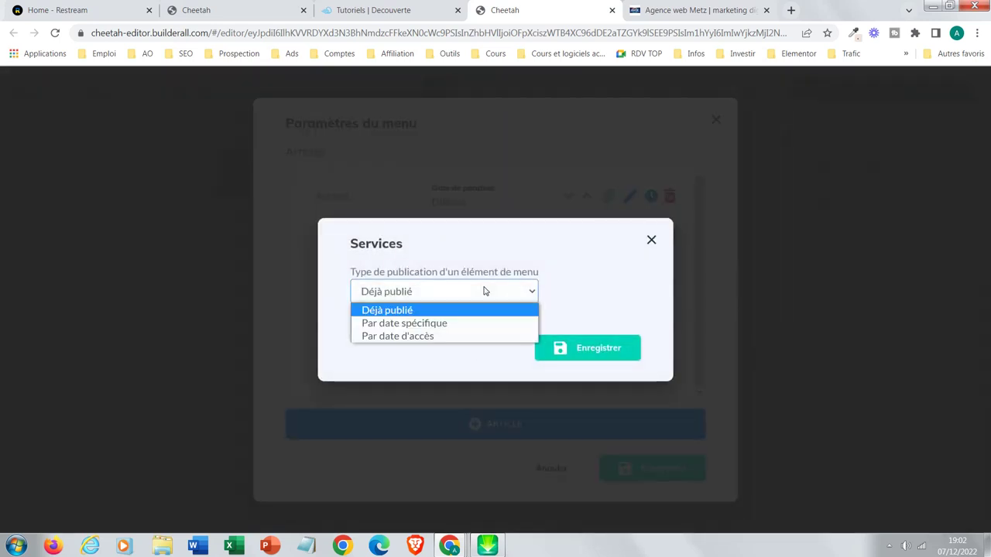
click(470, 337)
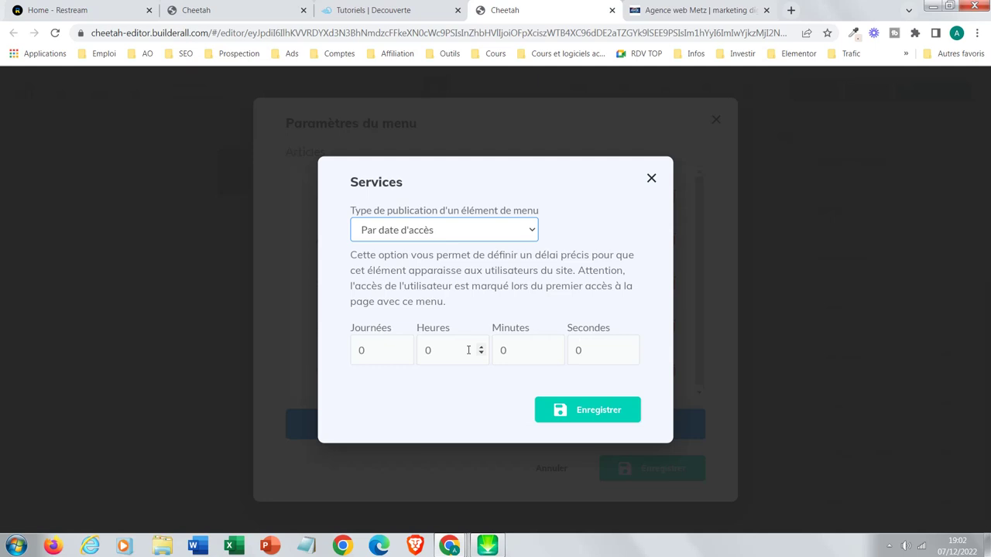
click(555, 347)
click(555, 348)
click(555, 347)
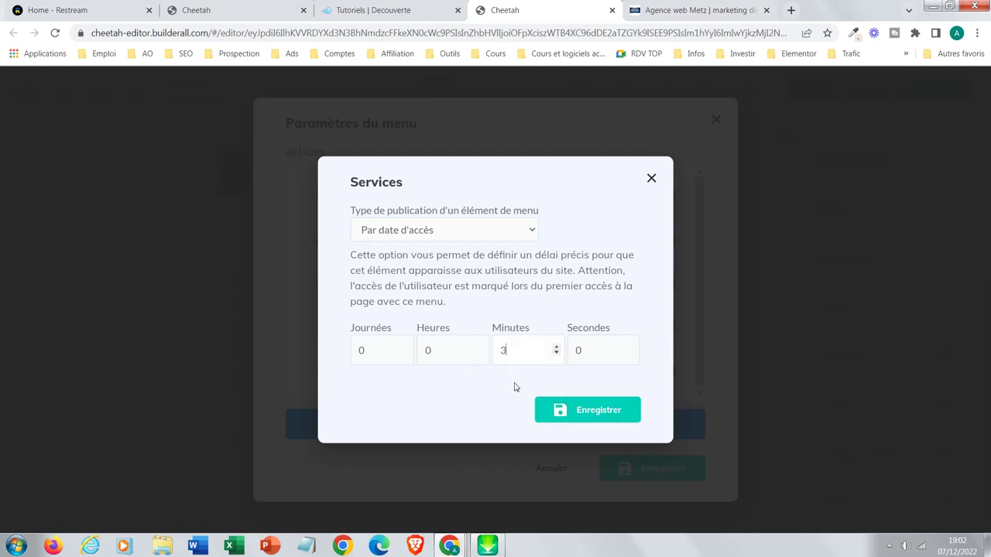
click(594, 416)
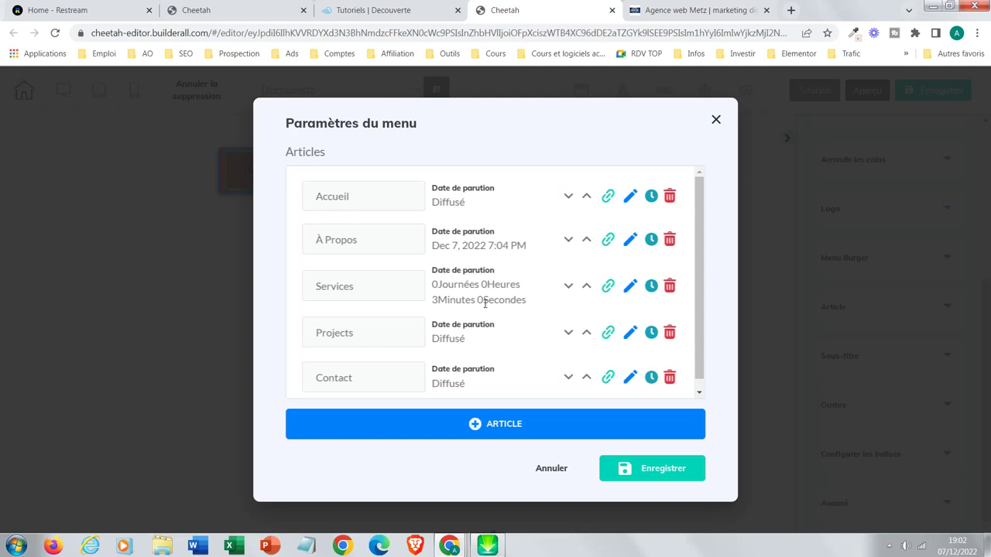
click(650, 333)
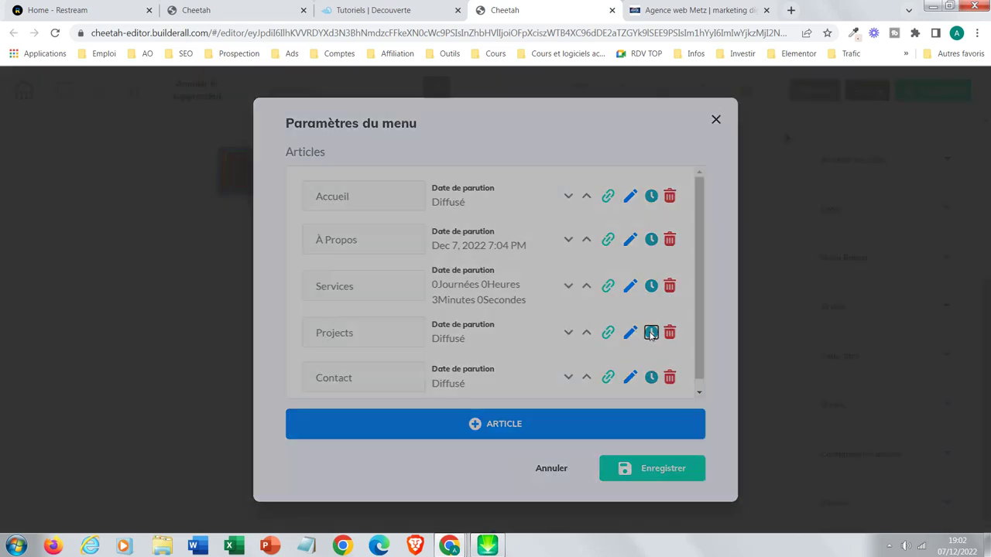
click(531, 293)
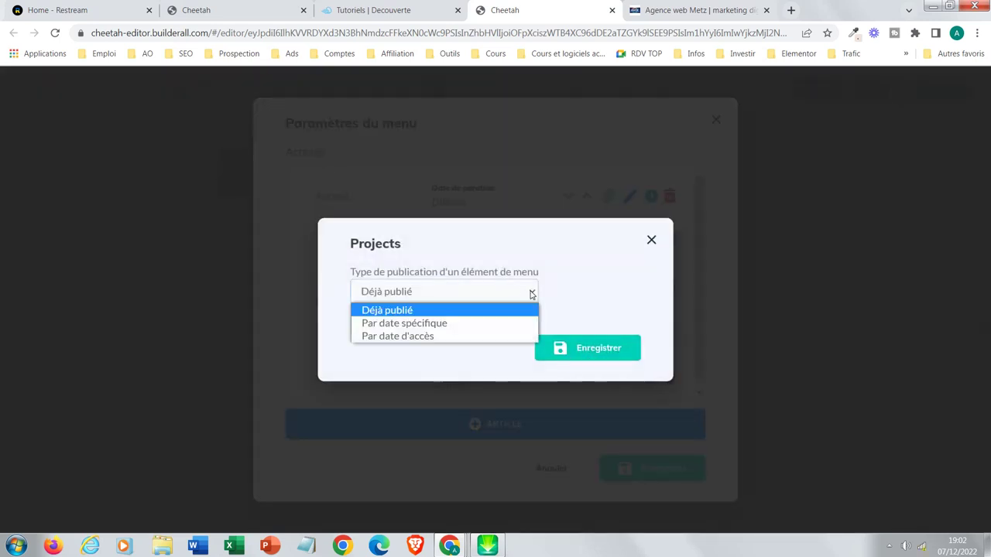
click(507, 338)
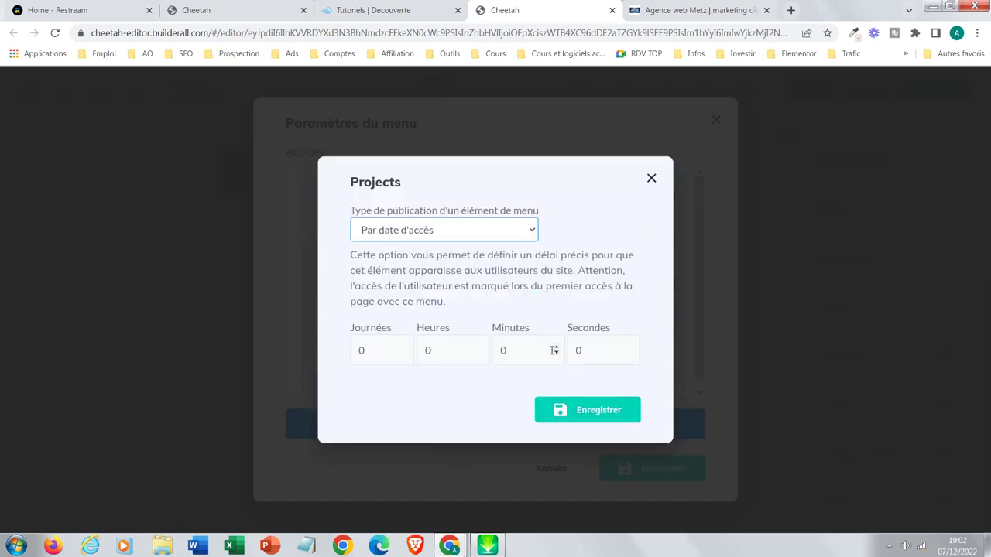
click(652, 180)
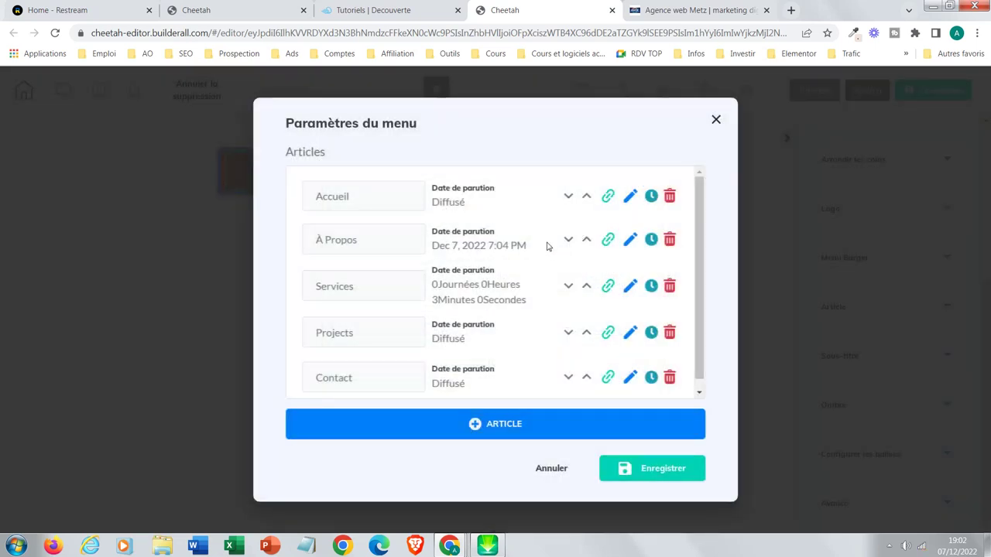
Publish the Projects item by specific date (Par date spécifique), set to 07/12/2022 19:07, and save
click(651, 332)
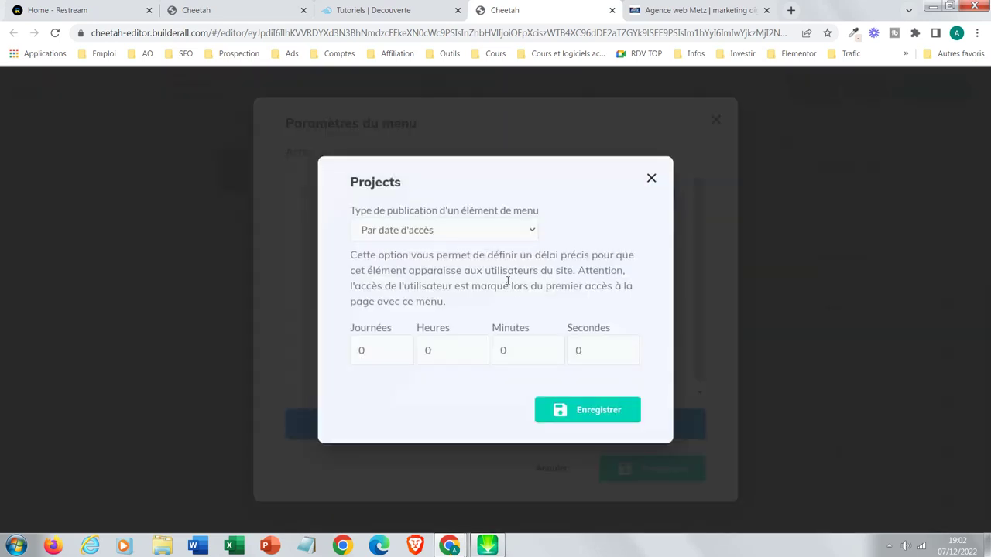
click(531, 233)
click(525, 261)
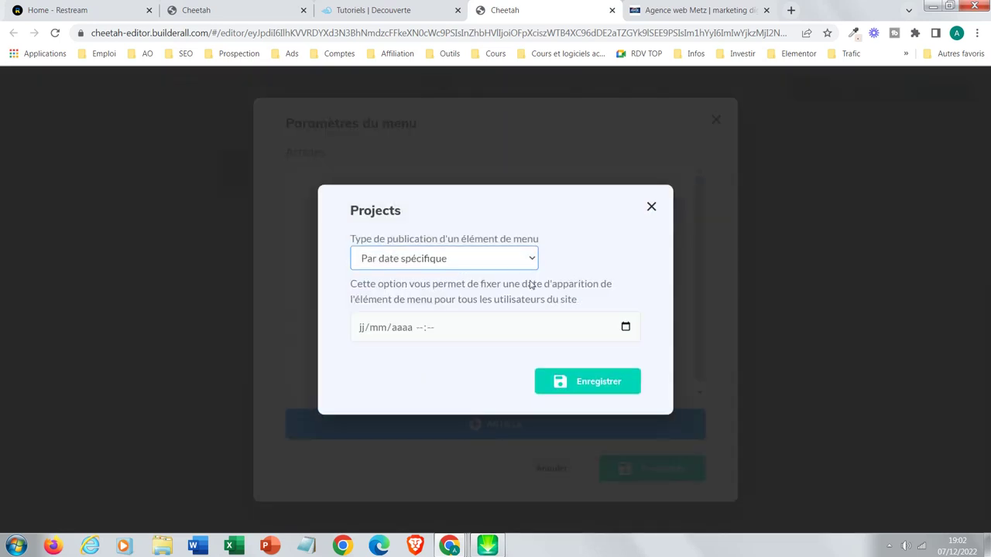
click(625, 327)
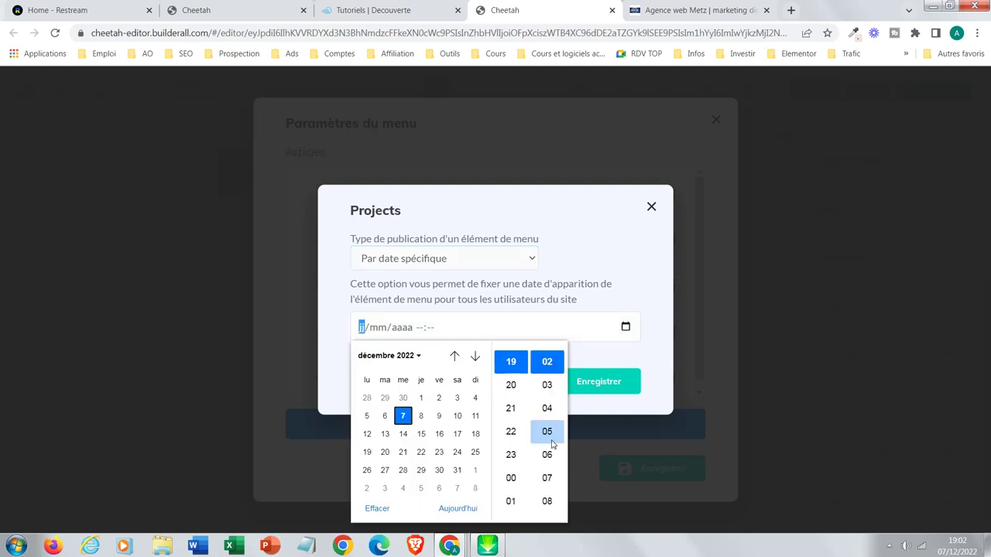
click(547, 478)
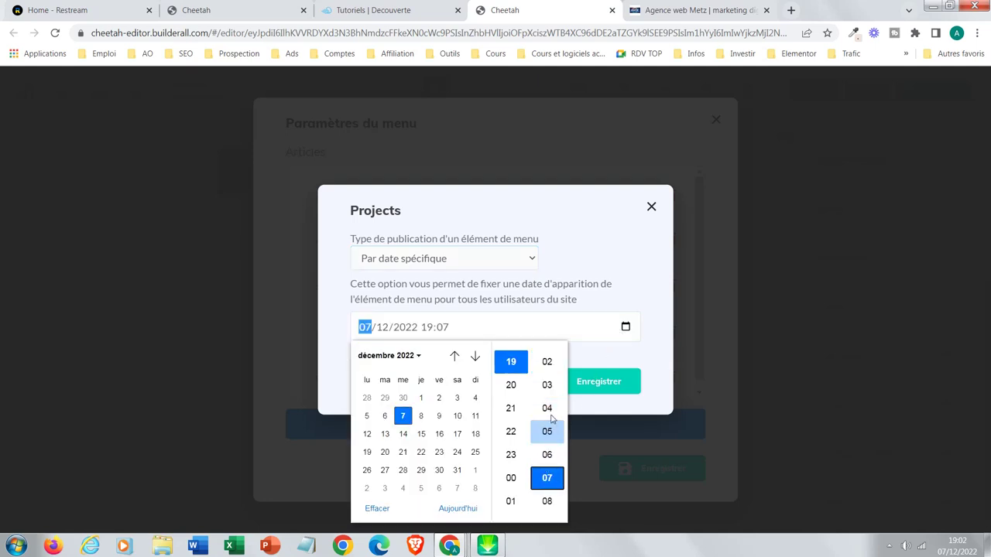
click(601, 385)
click(602, 385)
Save the drop-down menu's settings and save the Decouverte page
click(672, 480)
click(453, 348)
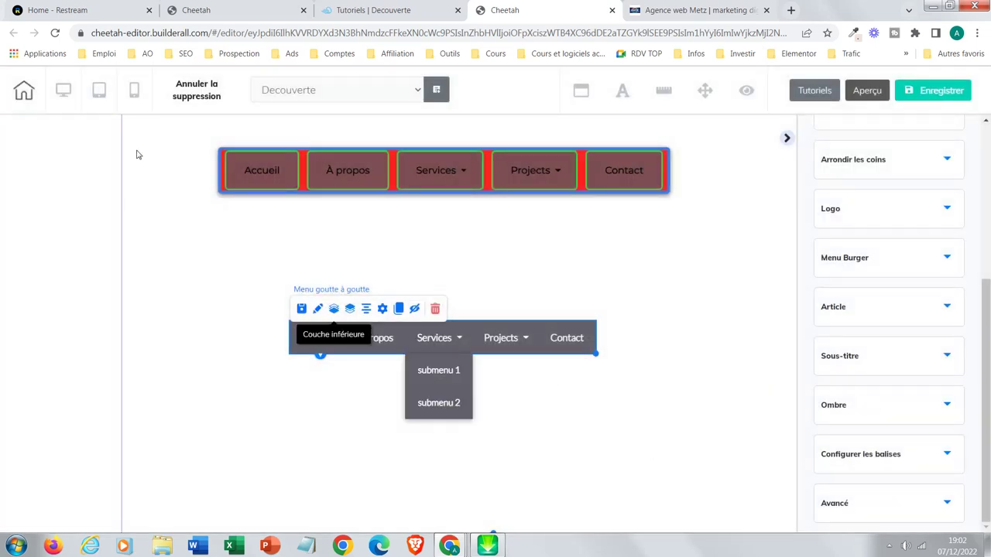
click(934, 91)
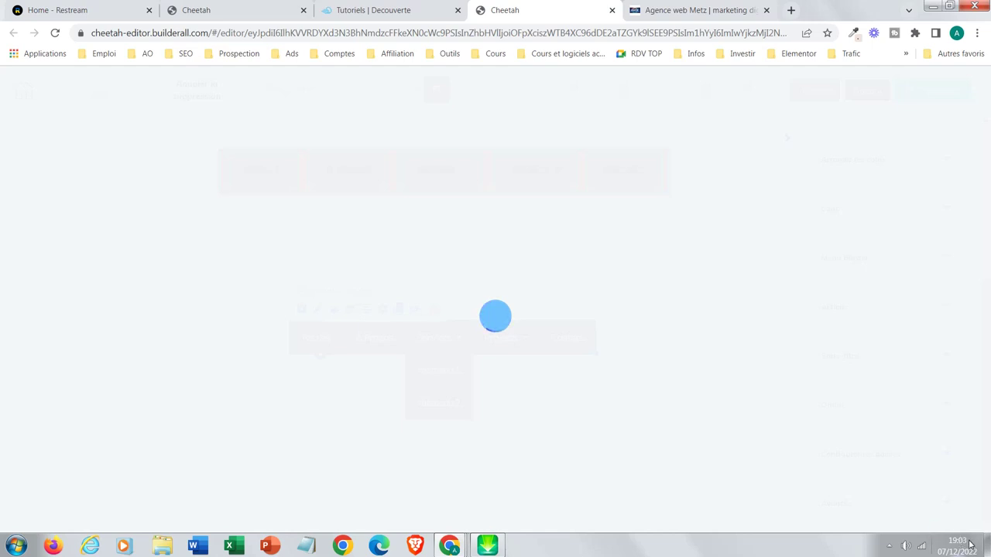
click(501, 337)
click(531, 171)
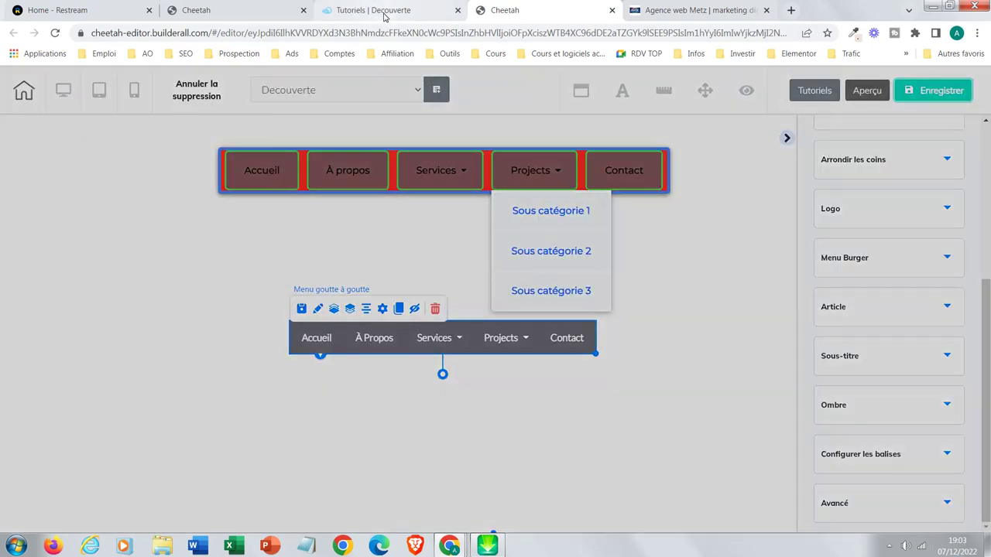
Reload the published Decouverte page in the browser and check its menu area for the scheduled items
click(382, 11)
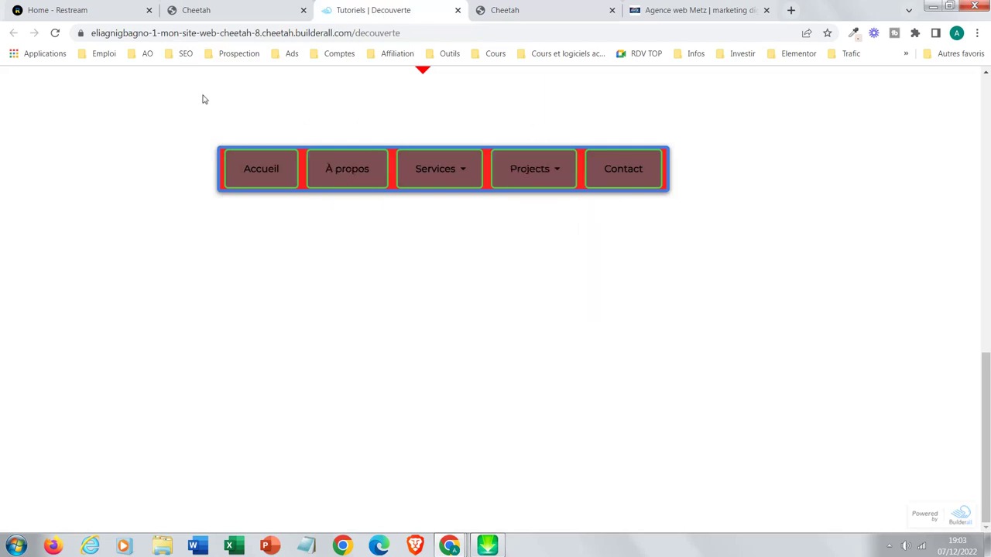
click(55, 34)
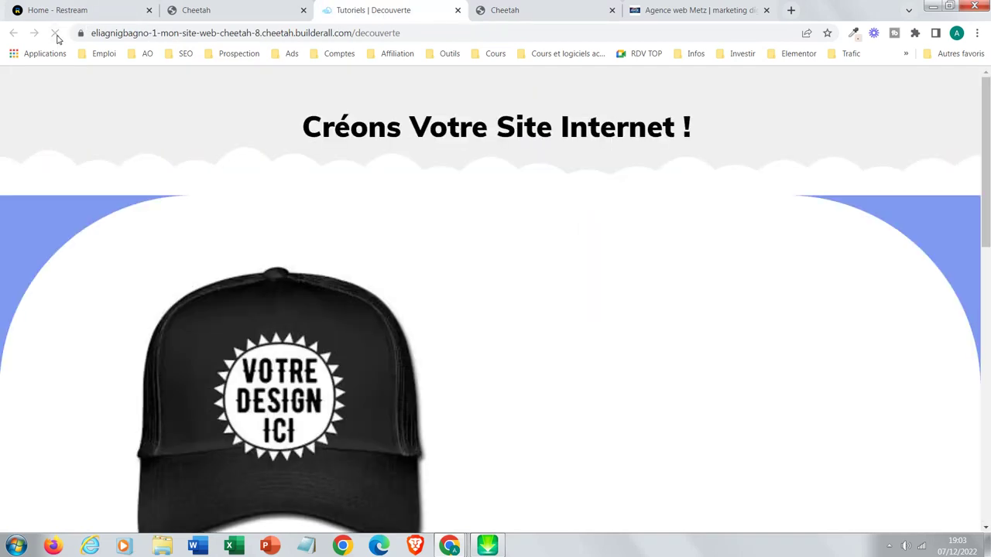
scroll(297, 265, down, 15)
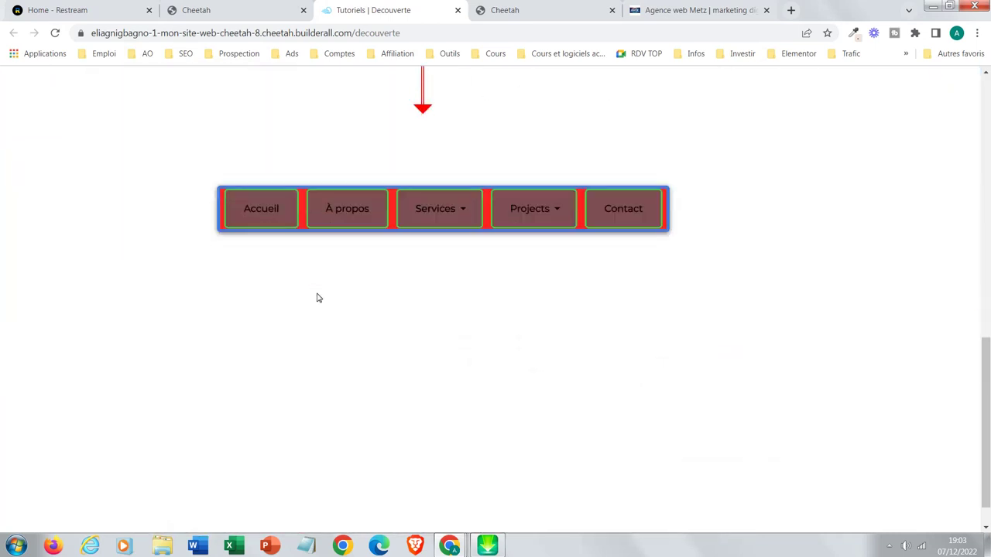